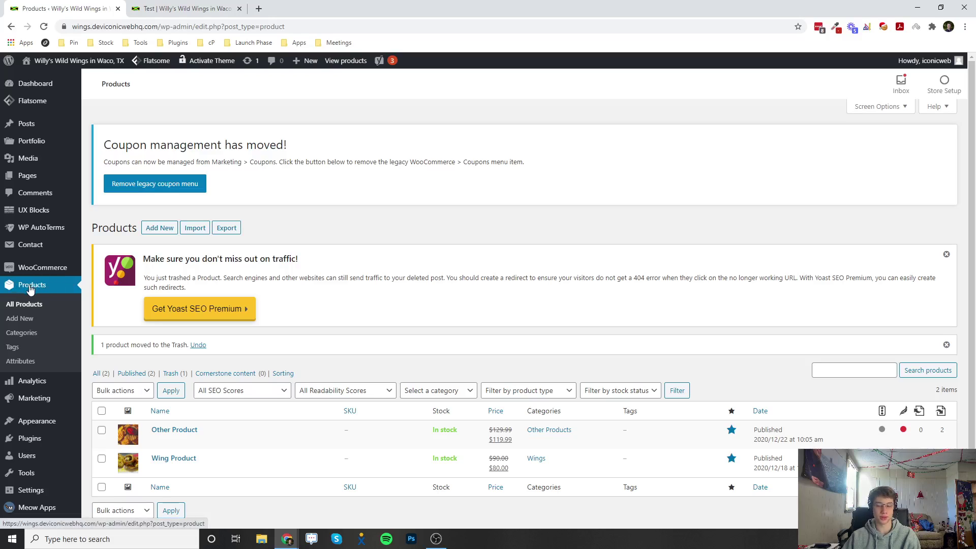
Duplicate Other Product as a new draft and review the copy's title
{"action": "scroll", "coordinate": [30, 290], "scroll_direction": "down", "scroll_amount": 1}
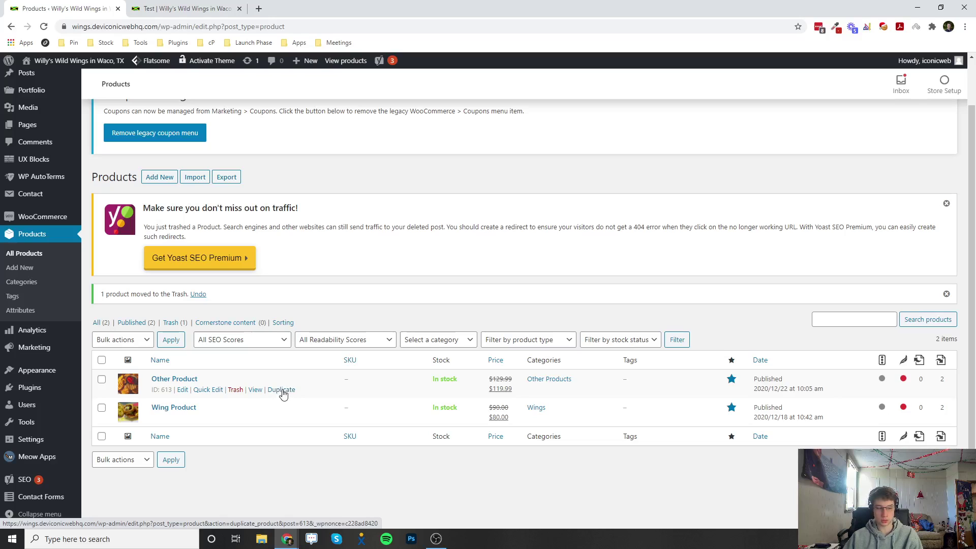
{"action": "left_click", "coordinate": [282, 392]}
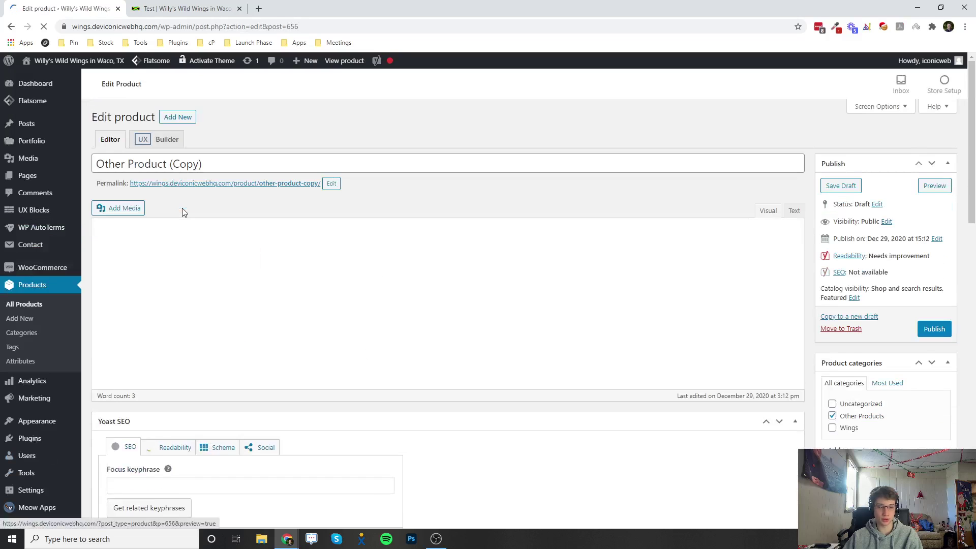
{"action": "scroll", "coordinate": [230, 241], "scroll_direction": "down", "scroll_amount": 8}
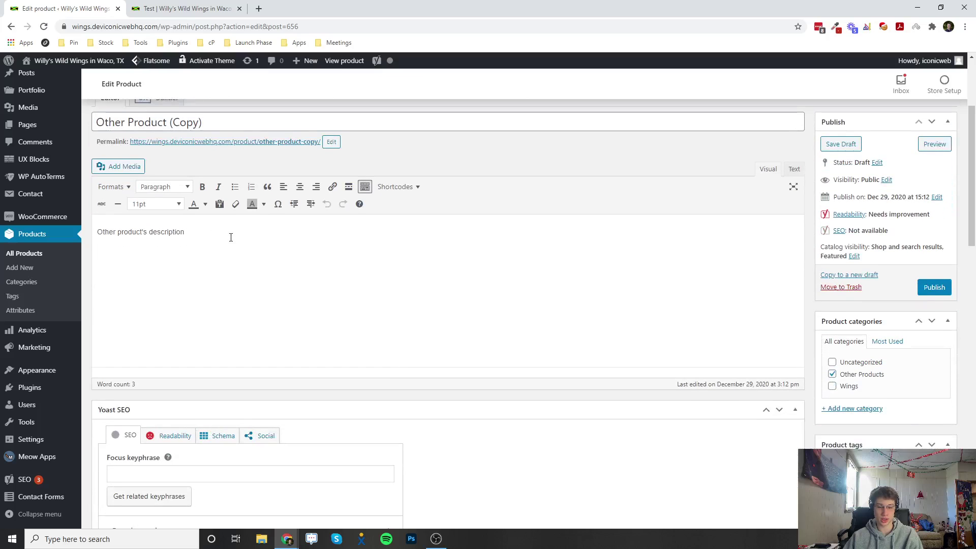
{"action": "scroll", "coordinate": [230, 241], "scroll_direction": "up", "scroll_amount": 10}
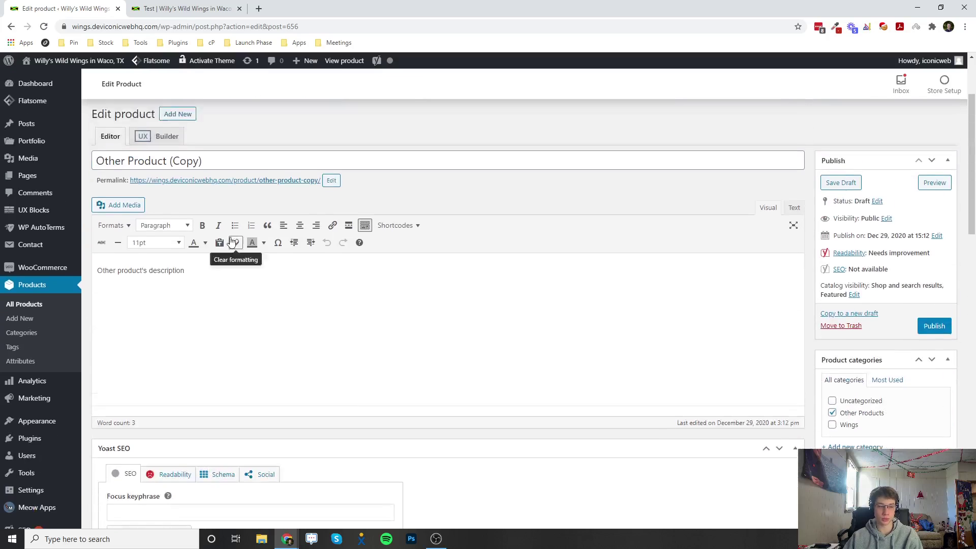
{"action": "mouse_move", "coordinate": [177, 275]}
{"action": "left_mouse_down"}
{"action": "mouse_move", "coordinate": [131, 275]}
{"action": "mouse_move", "coordinate": [178, 275]}
{"action": "left_mouse_up"}
{"action": "scroll", "coordinate": [661, 356], "scroll_direction": "down", "scroll_amount": 15}
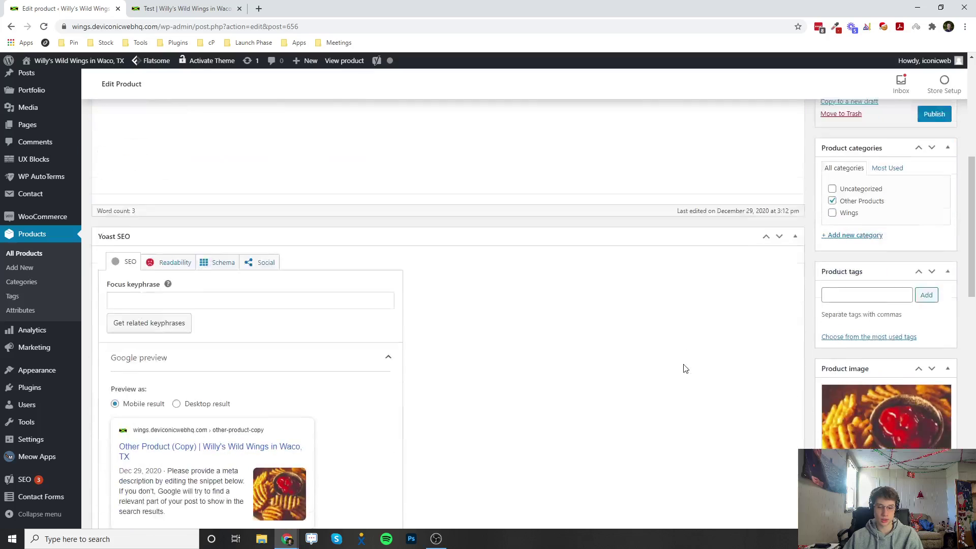
Check the copy's 129.99 regular price and description, then leave it for All Products
{"action": "left_click", "coordinate": [342, 384]}
{"action": "double_click", "coordinate": [343, 383]}
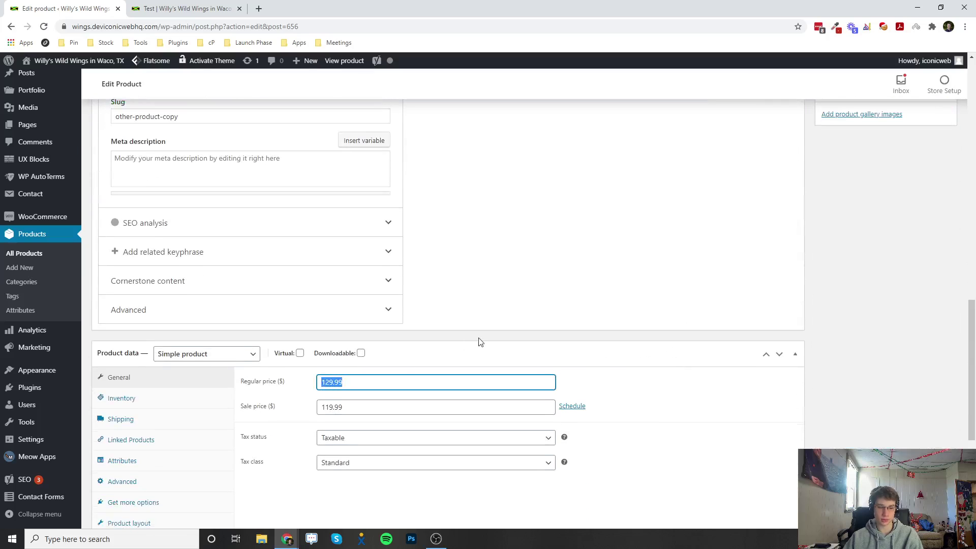
{"action": "scroll", "coordinate": [482, 336], "scroll_direction": "up", "scroll_amount": 9}
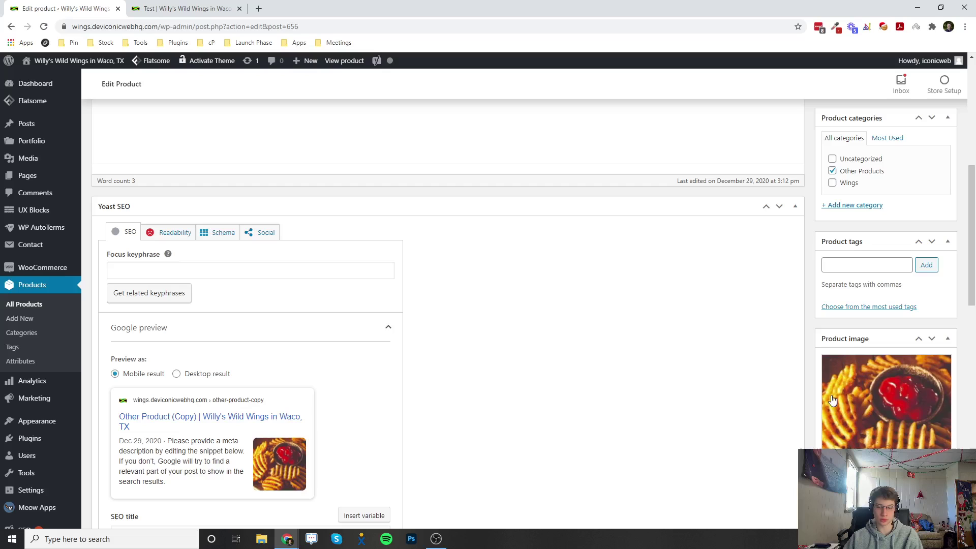
{"action": "scroll", "coordinate": [792, 337], "scroll_direction": "up", "scroll_amount": 4}
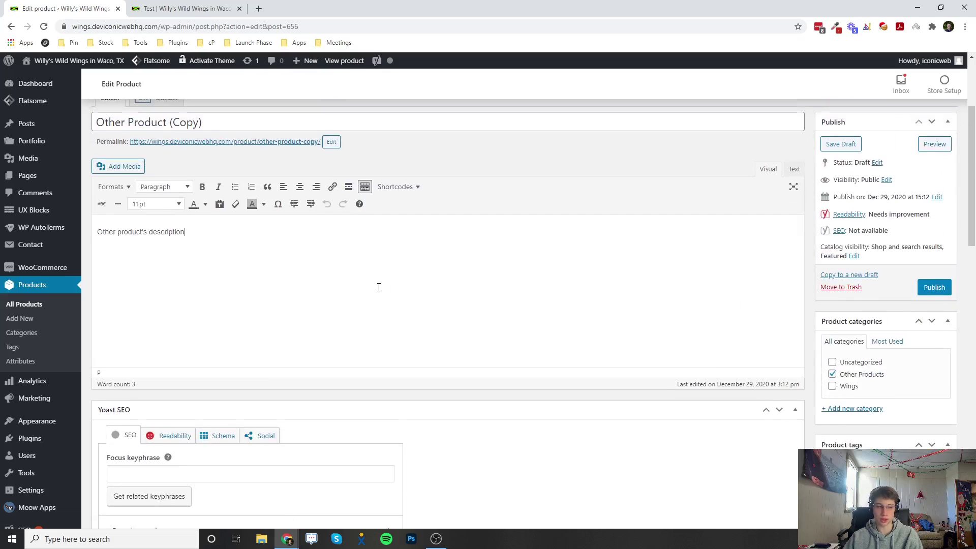
{"action": "scroll", "coordinate": [377, 286], "scroll_direction": "down", "scroll_amount": 12}
{"action": "scroll", "coordinate": [373, 282], "scroll_direction": "up", "scroll_amount": 12}
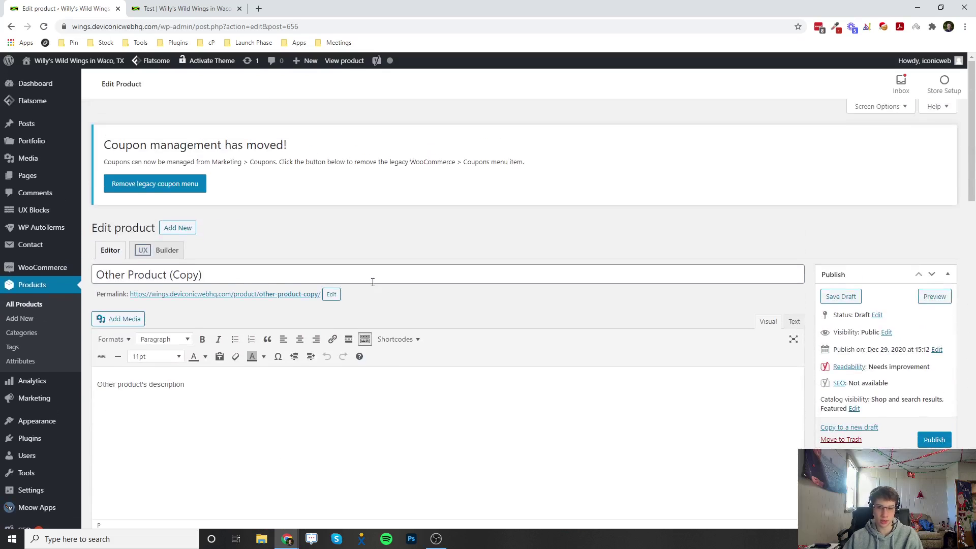
{"action": "left_click", "coordinate": [757, 397]}
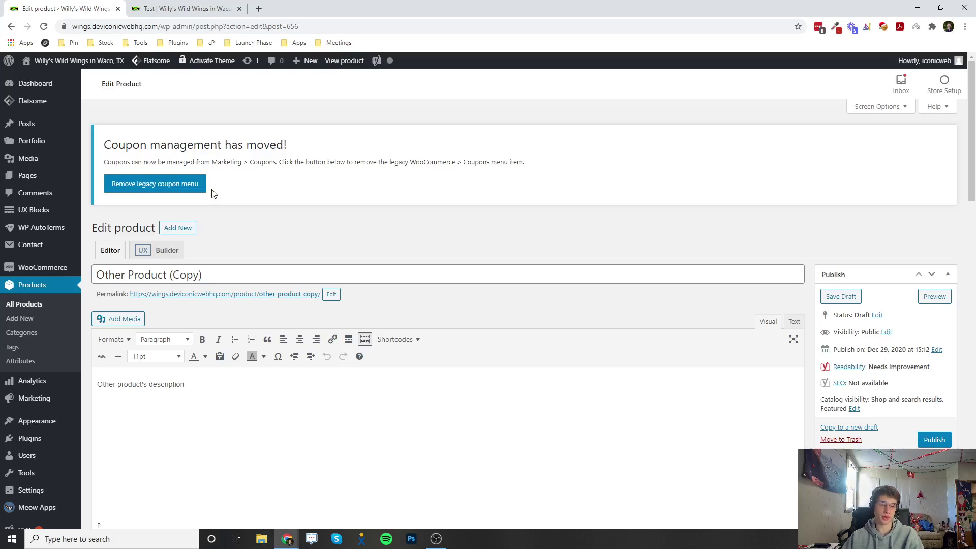
{"action": "left_click", "coordinate": [35, 291]}
{"action": "left_click", "coordinate": [539, 84]}
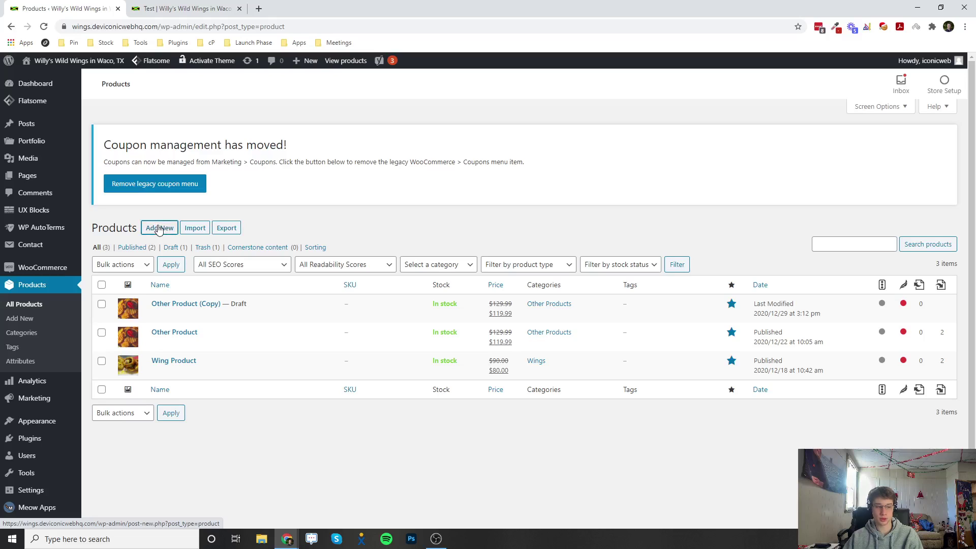
Add a new product named 'Test' and type 'Test' into its description
{"action": "left_click", "coordinate": [158, 228]}
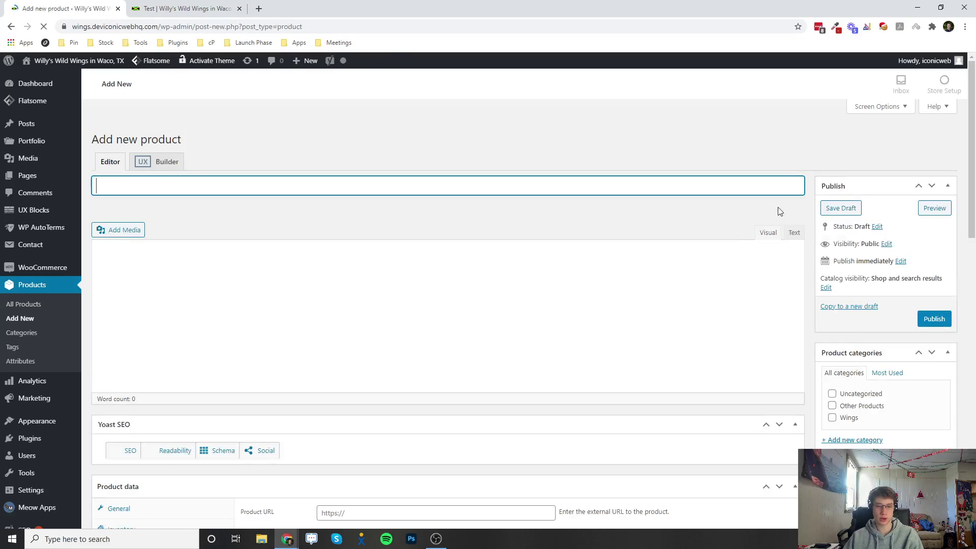
{"action": "scroll", "coordinate": [257, 235], "scroll_direction": "down", "scroll_amount": 1}
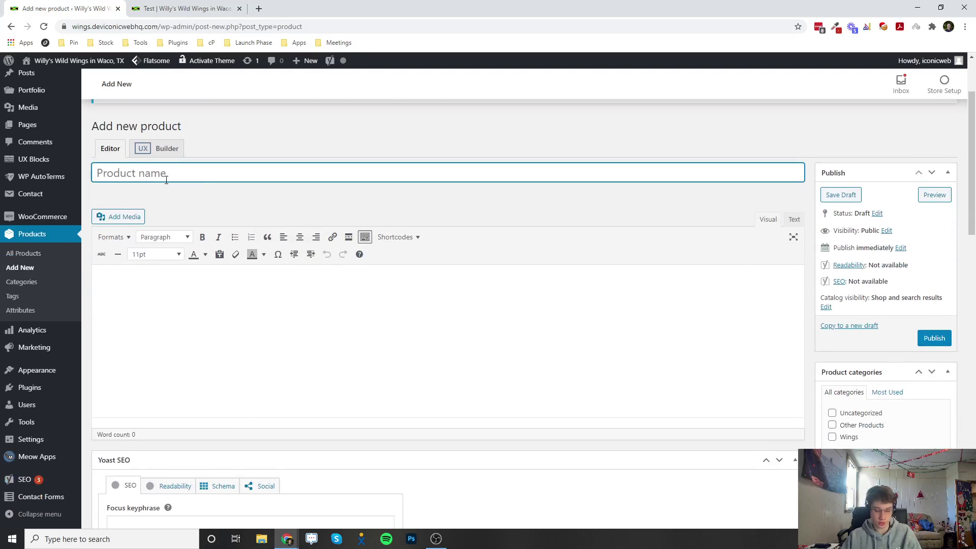
{"action": "type", "text": "Test"}
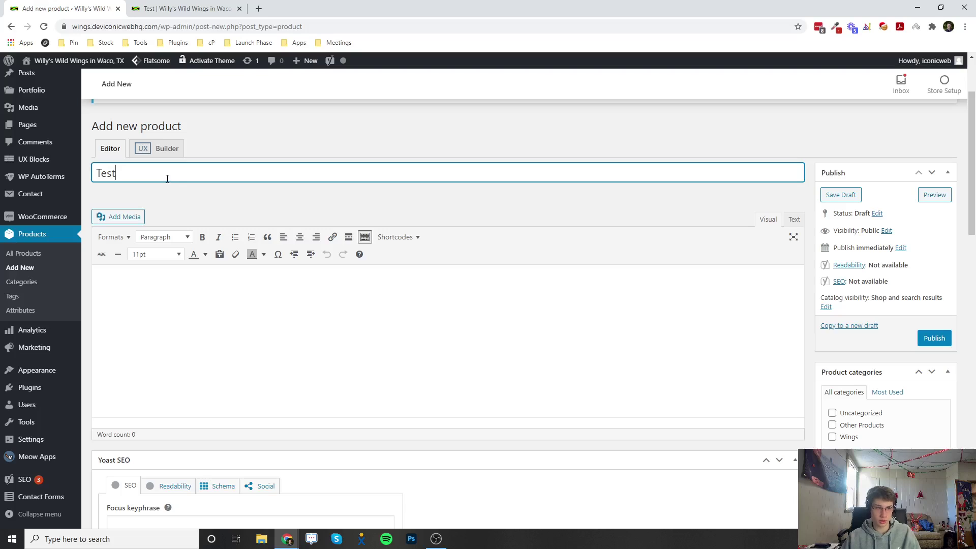
{"action": "left_click", "coordinate": [471, 334]}
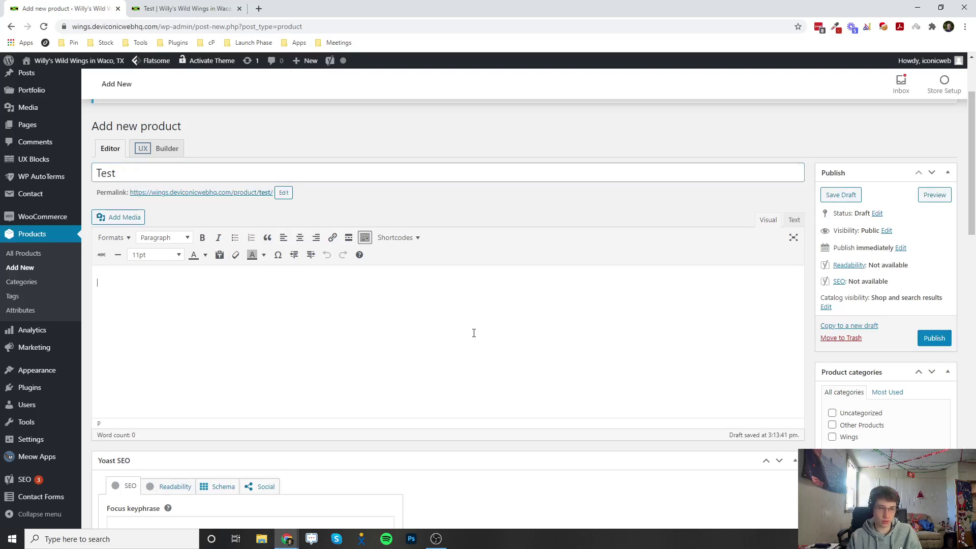
{"action": "type", "text": "Test Description"}
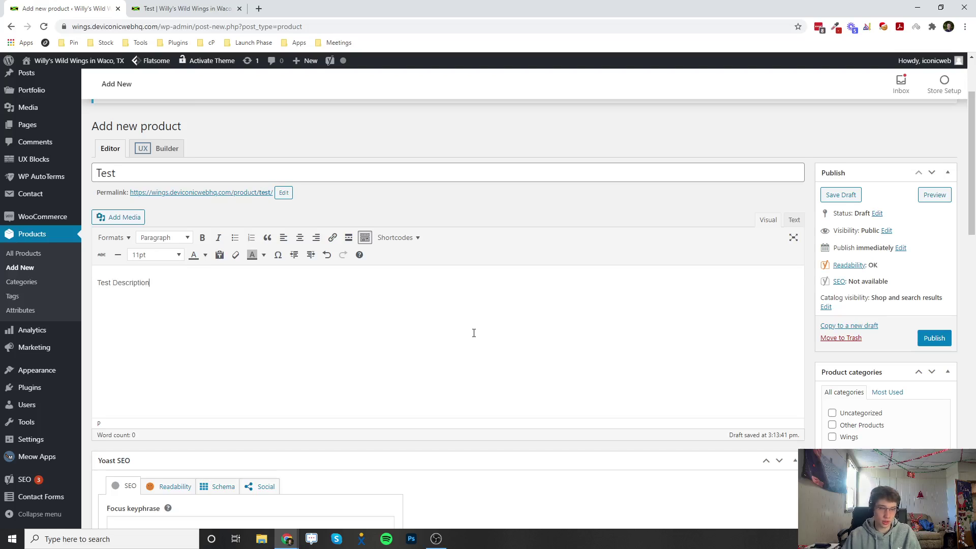
Set Test's regular price to 50 and start its short description with 'Test'
{"action": "scroll", "coordinate": [474, 333], "scroll_direction": "down", "scroll_amount": 15}
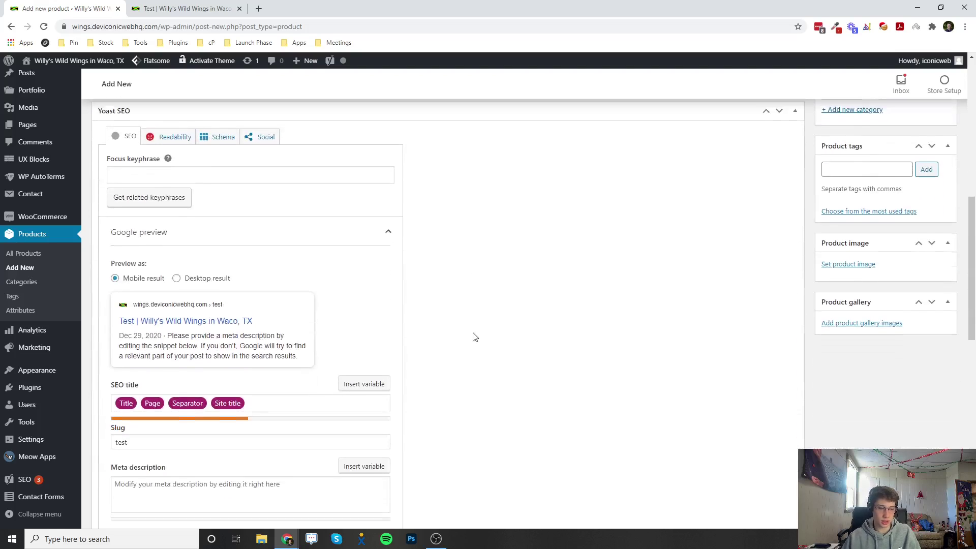
{"action": "left_click", "coordinate": [336, 191]}
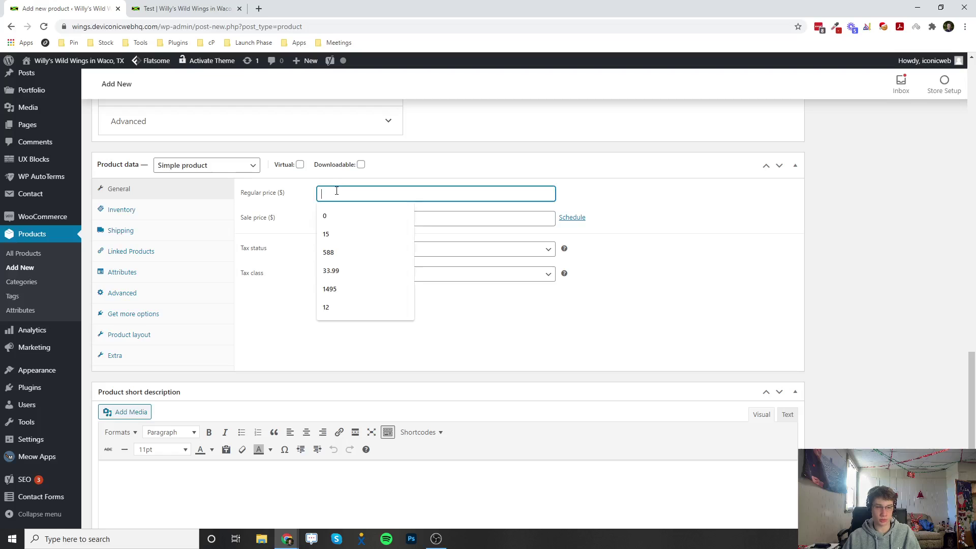
{"action": "type", "text": "50"}
{"action": "scroll", "coordinate": [333, 312], "scroll_direction": "down", "scroll_amount": 2}
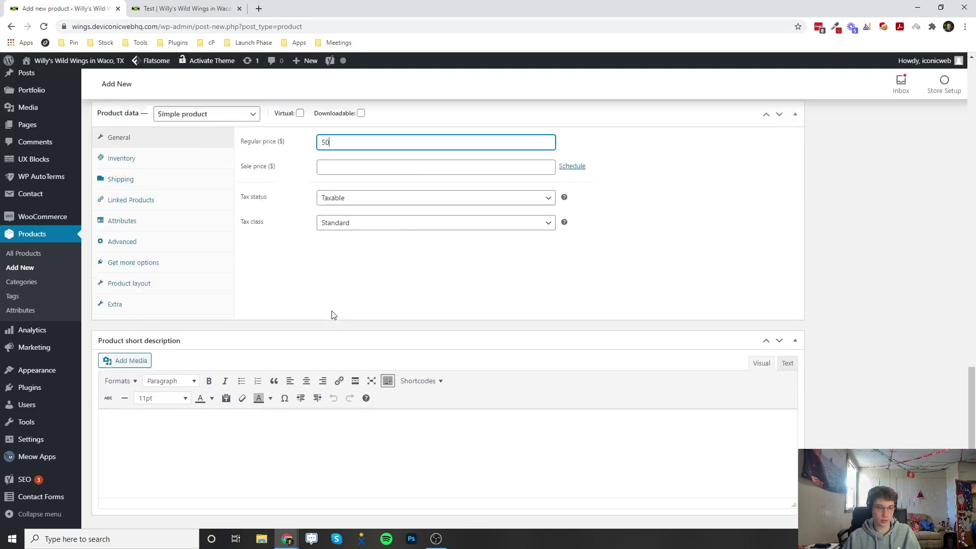
{"action": "left_click", "coordinate": [313, 392]}
{"action": "type", "text": "Test short description"}
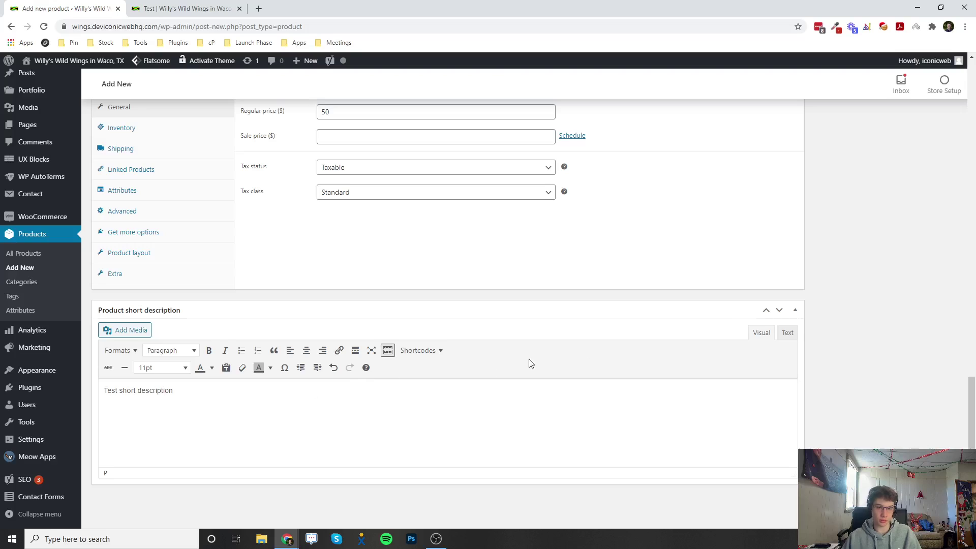
{"action": "scroll", "coordinate": [735, 315], "scroll_direction": "up", "scroll_amount": 10}
{"action": "scroll", "coordinate": [734, 315], "scroll_direction": "up", "scroll_amount": 10}
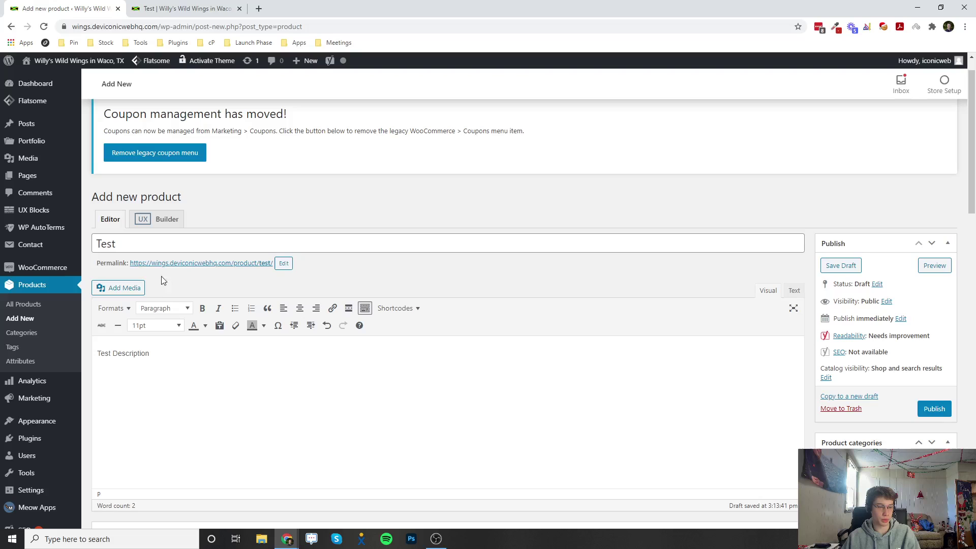
{"action": "scroll", "coordinate": [168, 277], "scroll_direction": "down", "scroll_amount": 15}
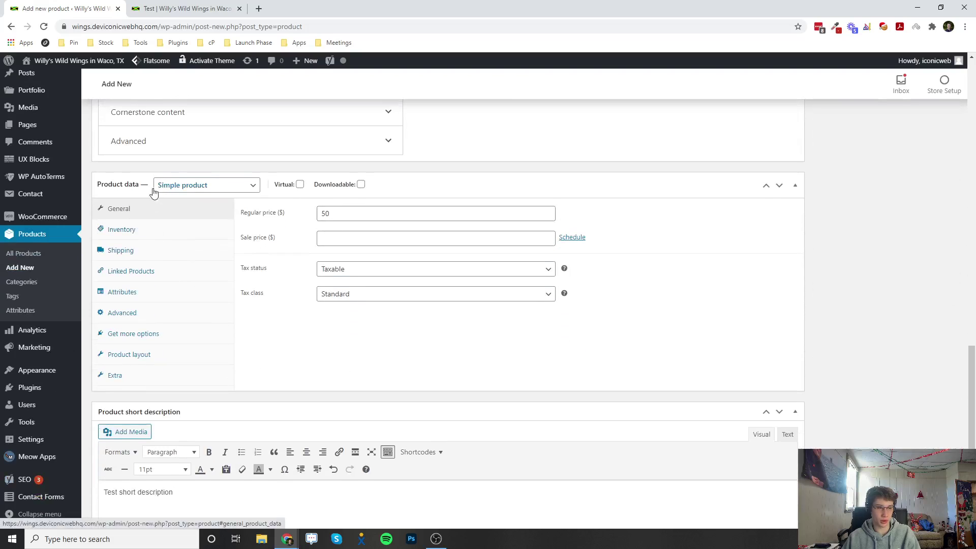
{"action": "left_click", "coordinate": [185, 190]}
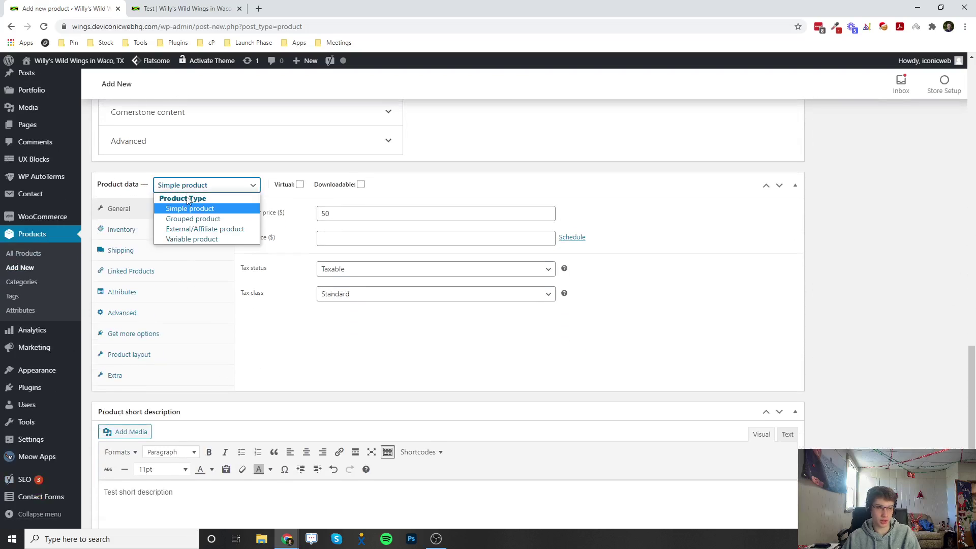
{"action": "left_click", "coordinate": [183, 189]}
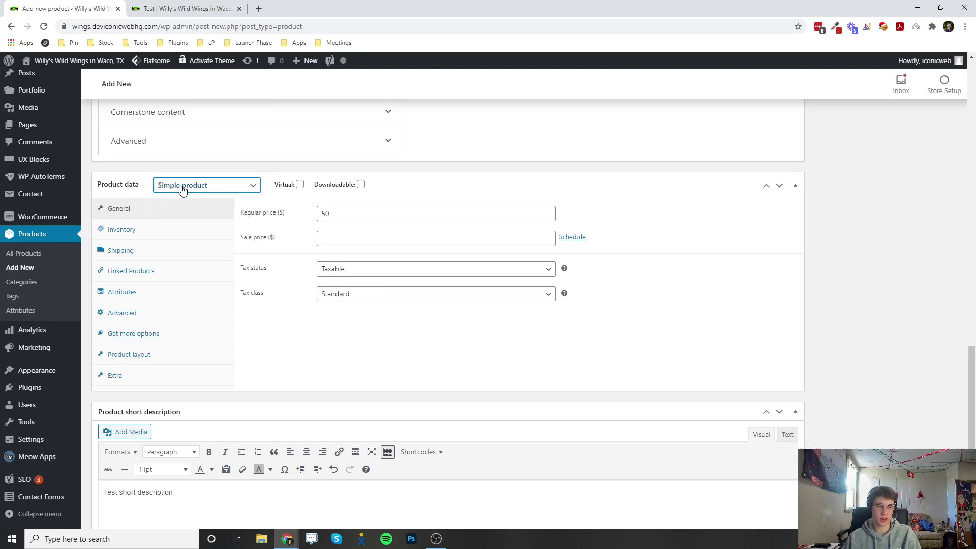
{"action": "scroll", "coordinate": [396, 208], "scroll_direction": "down", "scroll_amount": 2}
{"action": "scroll", "coordinate": [767, 268], "scroll_direction": "up", "scroll_amount": 13}
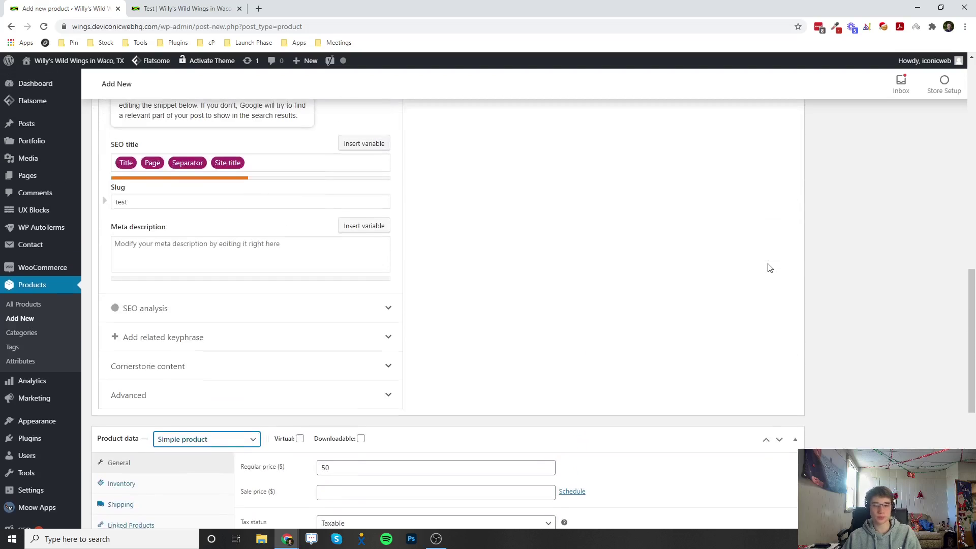
{"action": "scroll", "coordinate": [768, 263], "scroll_direction": "up", "scroll_amount": 6}
{"action": "scroll", "coordinate": [826, 268], "scroll_direction": "down", "scroll_amount": 5}
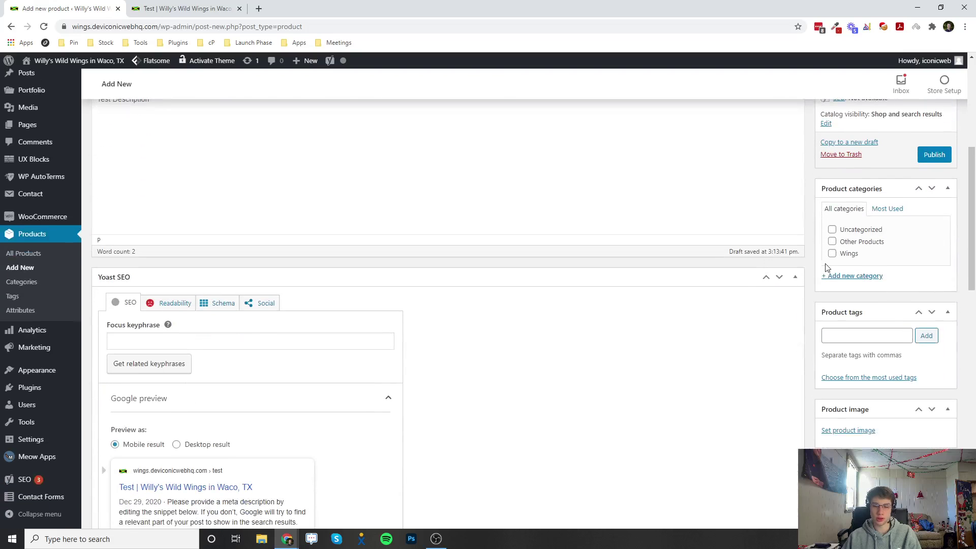
Add the product tag 'wings' to the Test product
{"action": "left_click", "coordinate": [846, 342]}
{"action": "type", "text": "wings"}
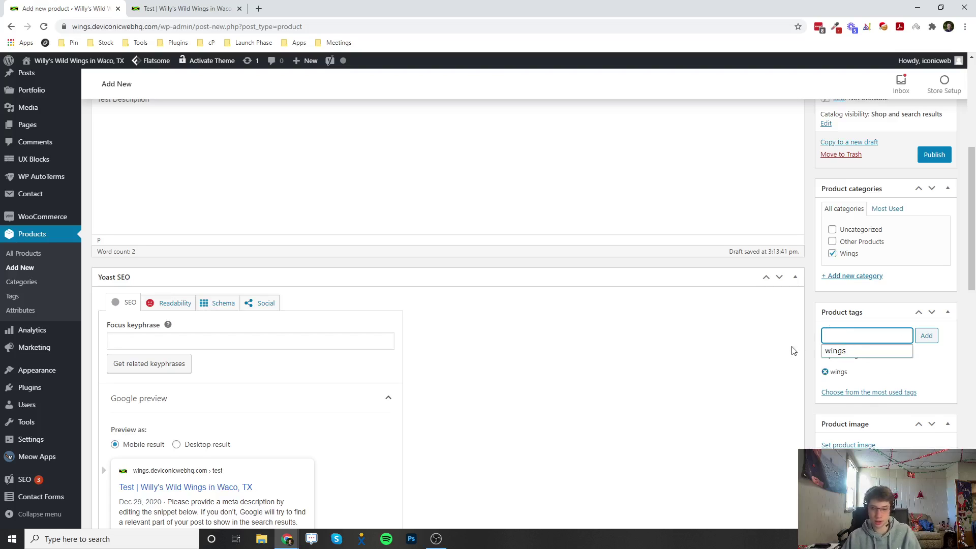
{"action": "key", "text": "Return"}
Set the burger-and-onion-rings photo o-2.jpg as the product image
{"action": "scroll", "coordinate": [788, 354], "scroll_direction": "down", "scroll_amount": 3}
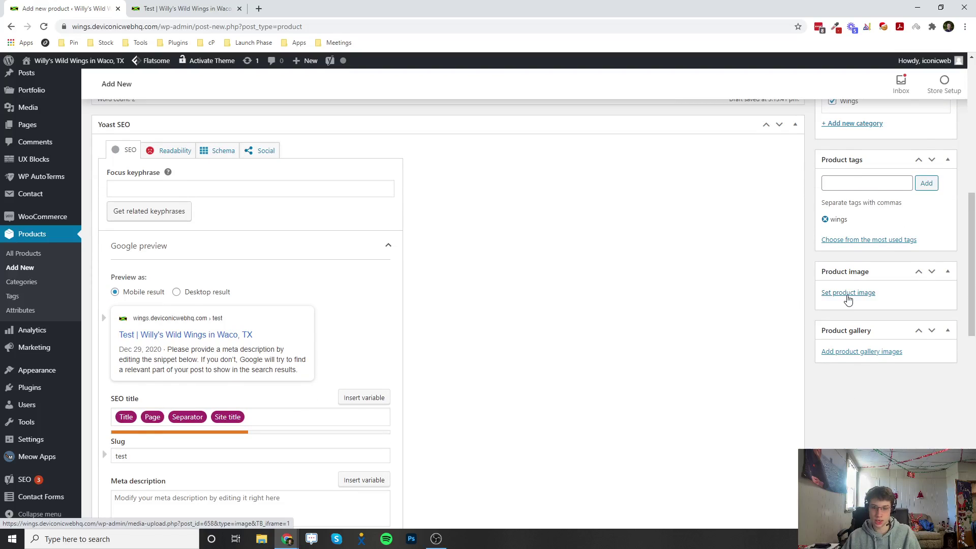
{"action": "left_click", "coordinate": [848, 297]}
{"action": "scroll", "coordinate": [639, 324], "scroll_direction": "down", "scroll_amount": 10}
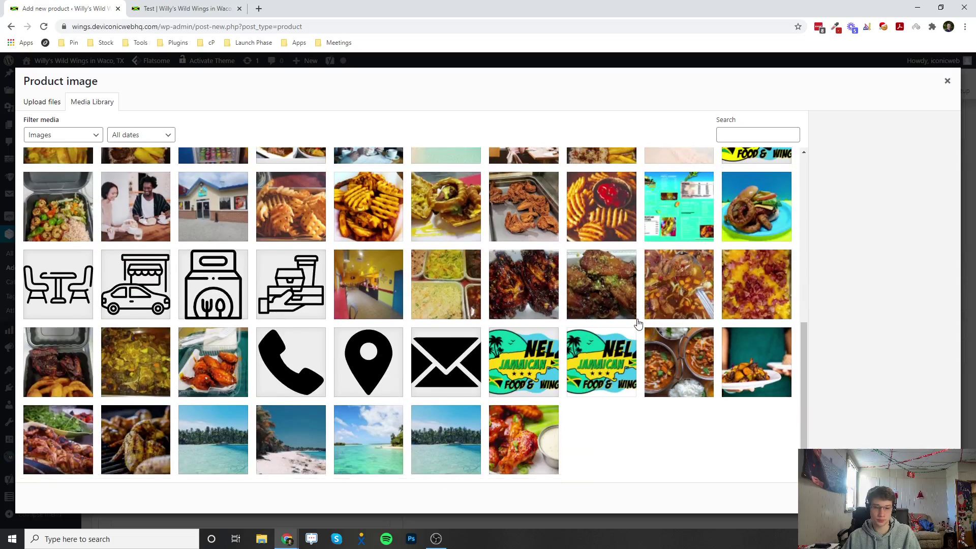
{"action": "left_click", "coordinate": [728, 236]}
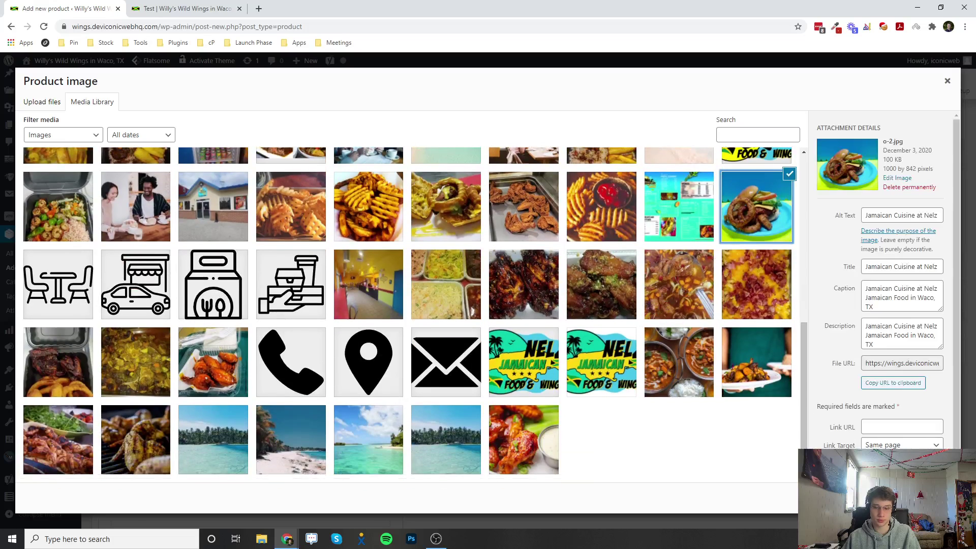
{"action": "left_click", "coordinate": [910, 498]}
Add two waffle-fry photos and a sandwich photo to the product gallery
{"action": "scroll", "coordinate": [875, 440], "scroll_direction": "down", "scroll_amount": 2}
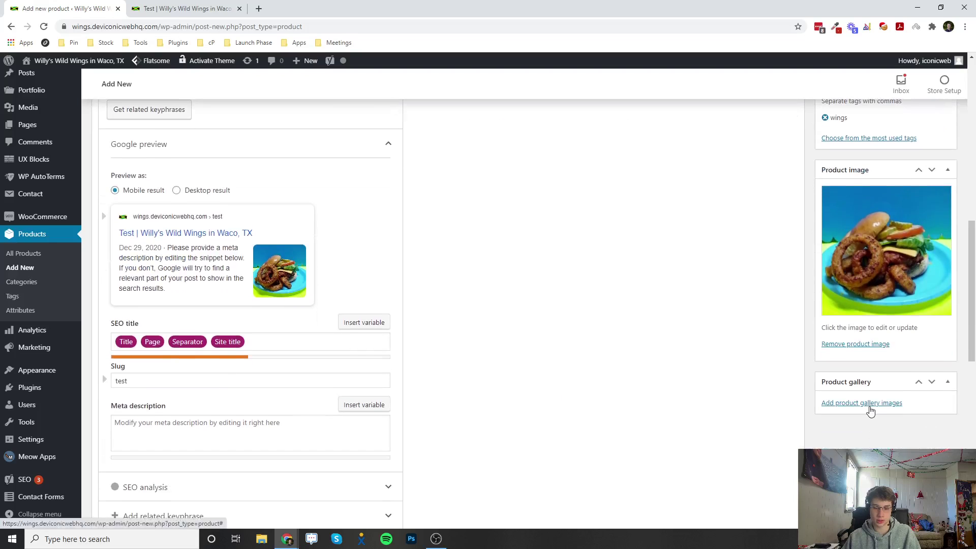
{"action": "left_click", "coordinate": [868, 402]}
{"action": "scroll", "coordinate": [627, 356], "scroll_direction": "down", "scroll_amount": 5}
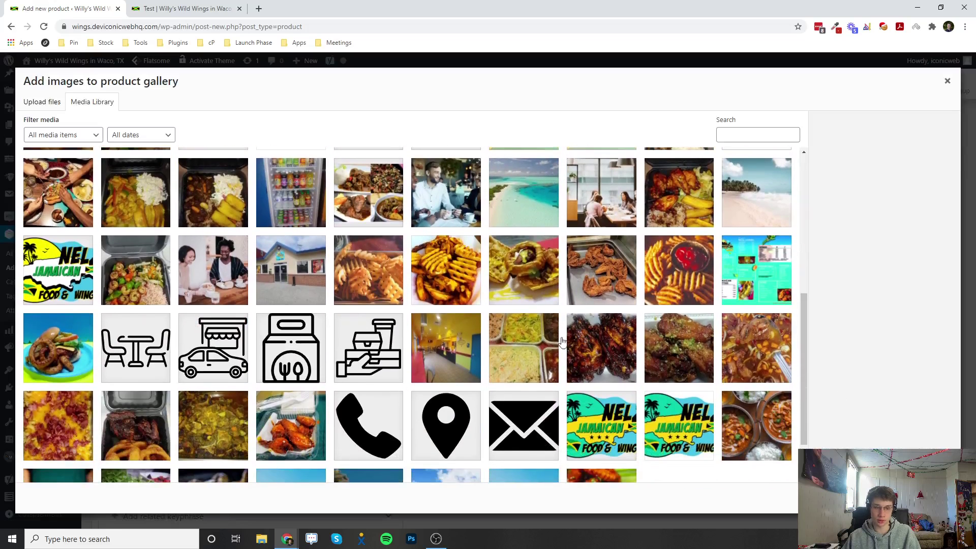
{"action": "left_click", "coordinate": [379, 254]}
{"action": "left_click", "coordinate": [513, 269], "text": "shift"}
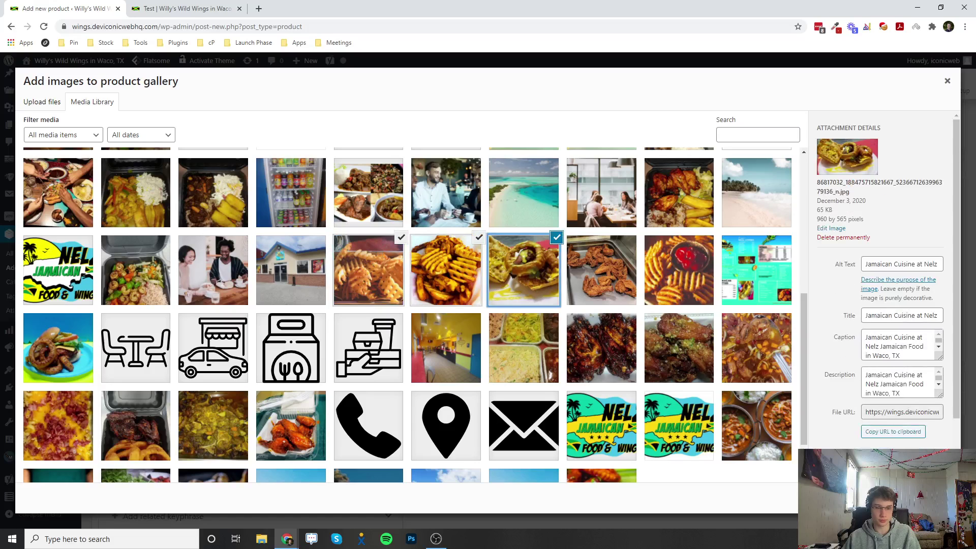
{"action": "left_click", "coordinate": [910, 499]}
Publish the Test product and close the outdated storefront tab
{"action": "scroll", "coordinate": [719, 380], "scroll_direction": "up", "scroll_amount": 10}
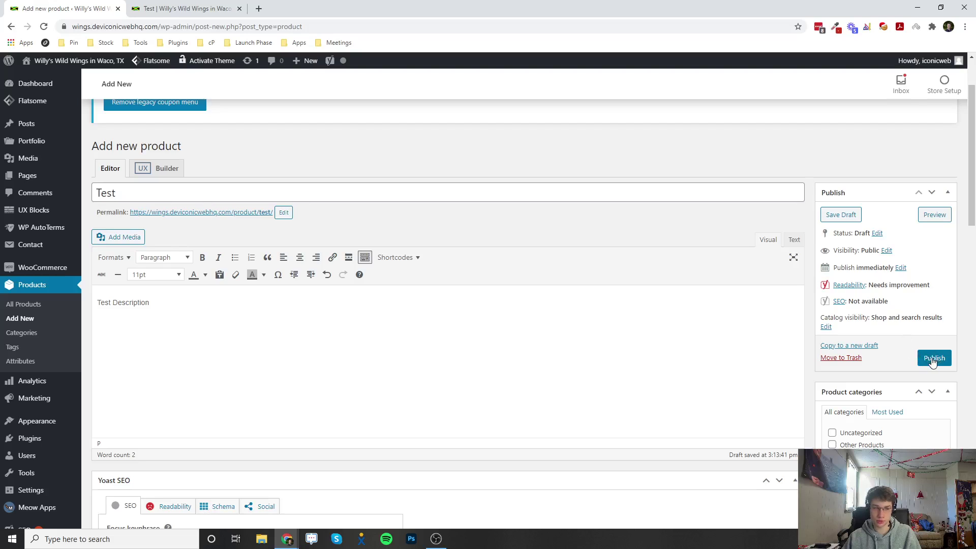
{"action": "left_click", "coordinate": [930, 359]}
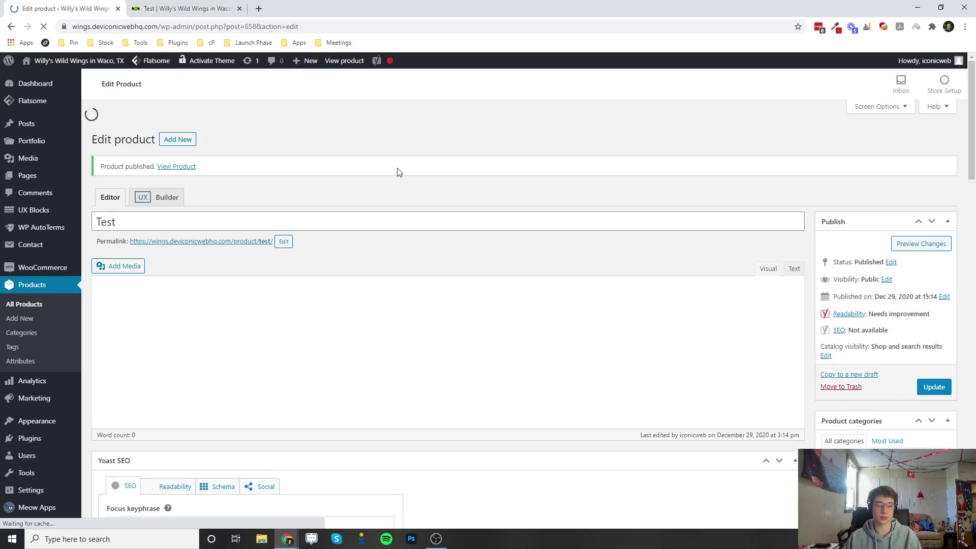
{"action": "left_click", "coordinate": [240, 8]}
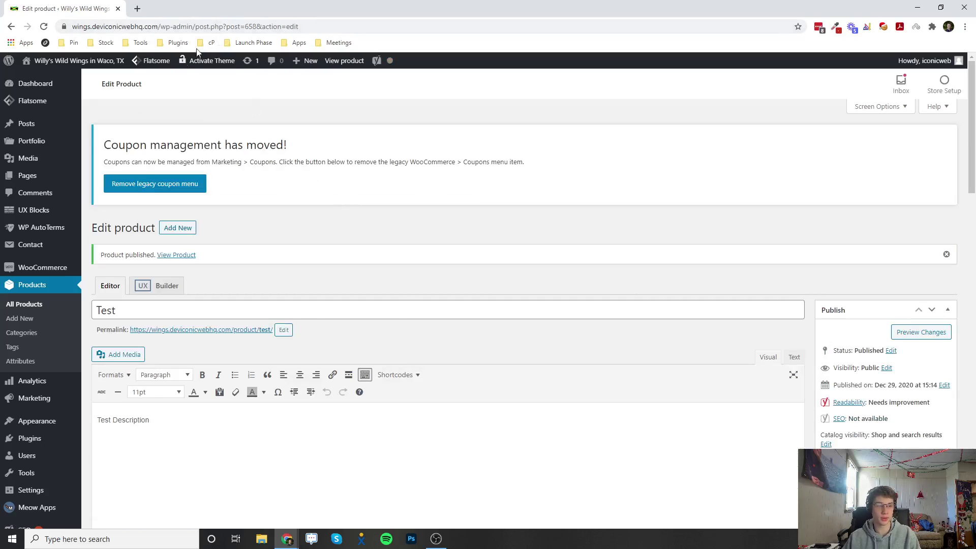
Open the live Test product page in a new tab
{"action": "right_click", "coordinate": [348, 62]}
{"action": "left_click", "coordinate": [371, 67]}
{"action": "left_click", "coordinate": [173, 8]}
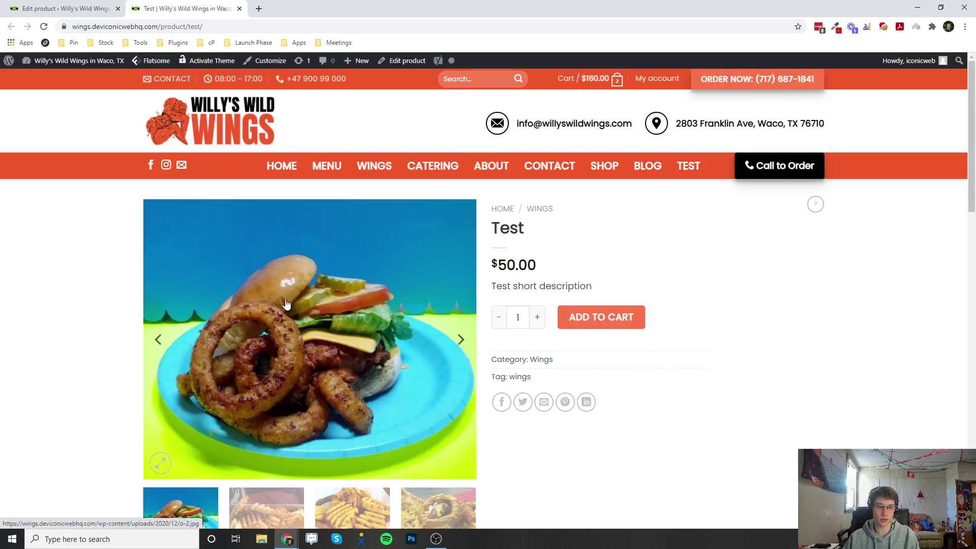
Review the page's short description, Wings category, wings tag and 'Test Description' text
{"action": "scroll", "coordinate": [285, 304], "scroll_direction": "down", "scroll_amount": 1}
{"action": "scroll", "coordinate": [299, 318], "scroll_direction": "down", "scroll_amount": 2}
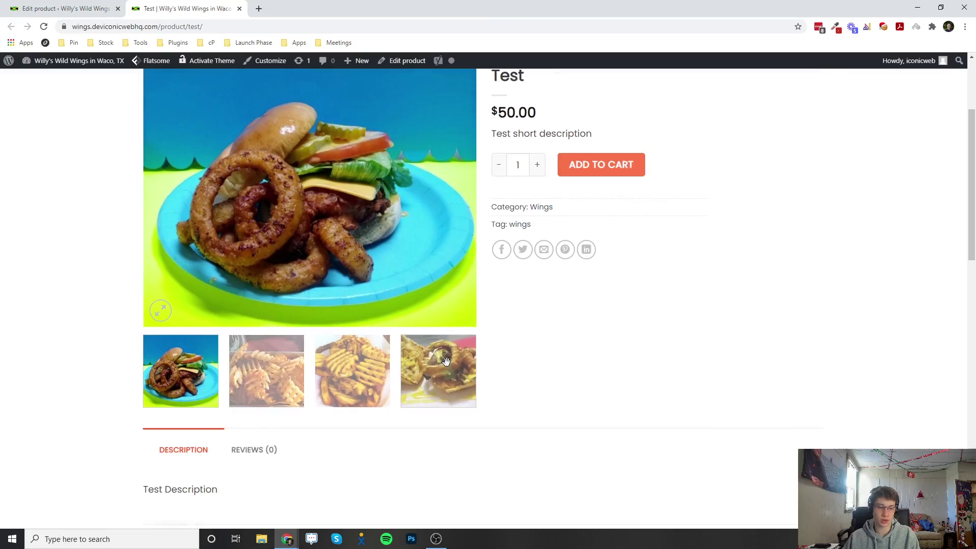
{"action": "scroll", "coordinate": [540, 373], "scroll_direction": "up", "scroll_amount": 3}
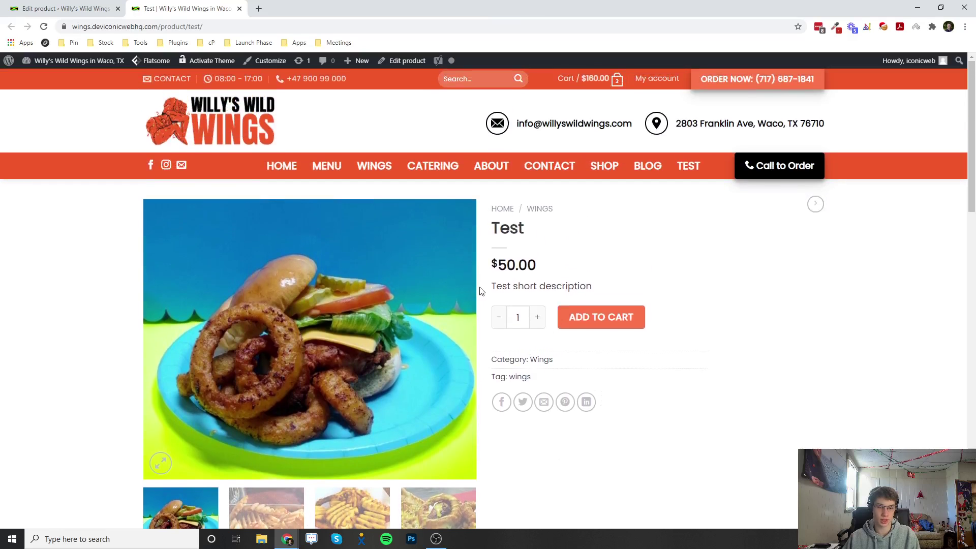
{"action": "left_click_drag", "start_coordinate": [494, 288], "coordinate": [590, 290]}
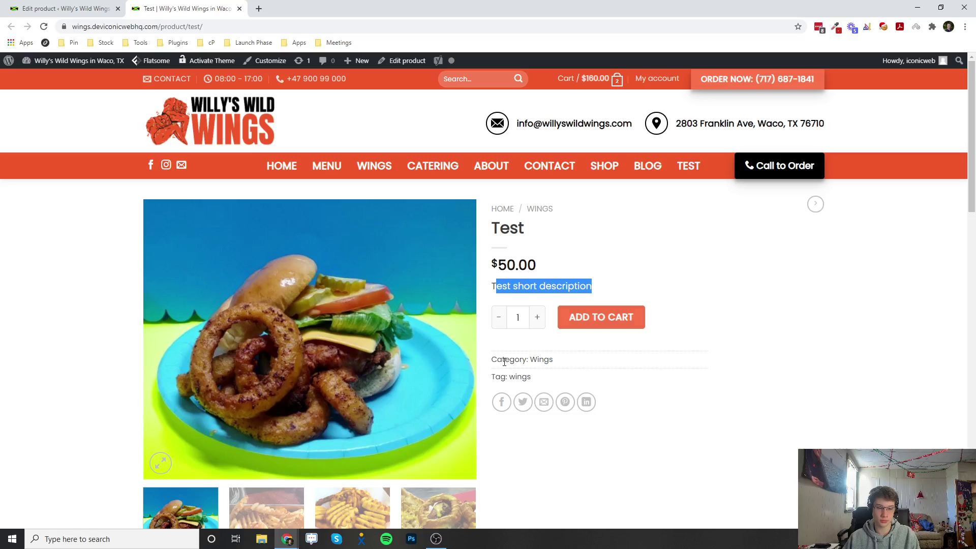
{"action": "left_click_drag", "start_coordinate": [502, 360], "coordinate": [543, 376]}
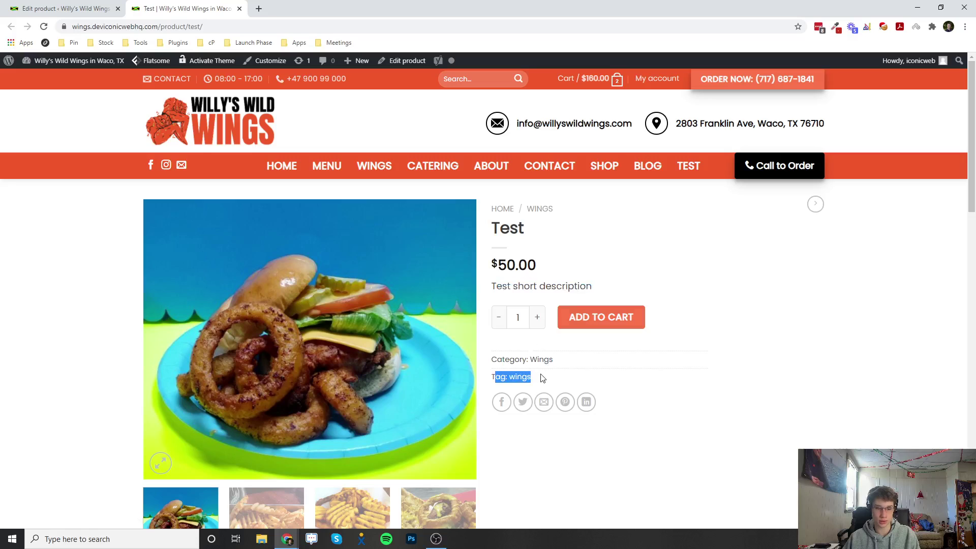
{"action": "left_click", "coordinate": [553, 377]}
{"action": "scroll", "coordinate": [553, 378], "scroll_direction": "down", "scroll_amount": 7}
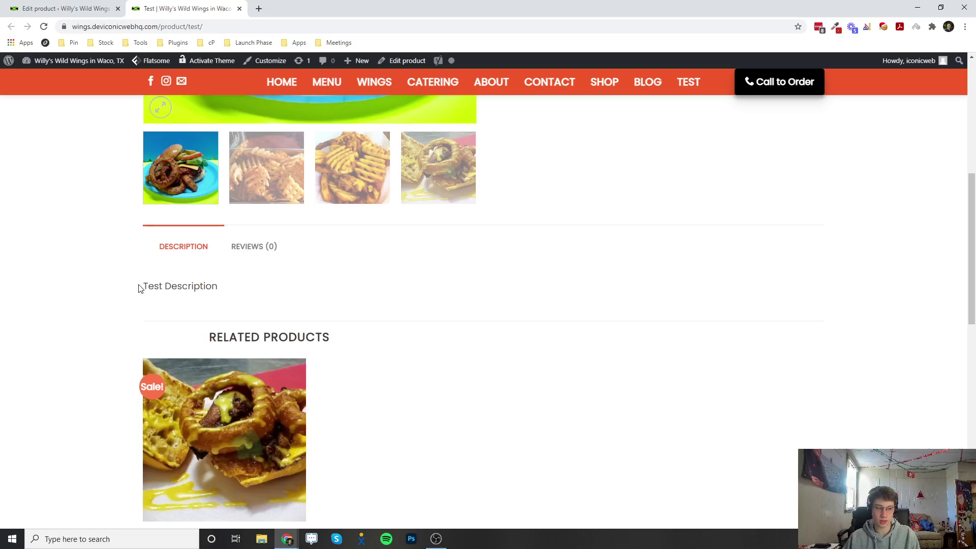
{"action": "left_click_drag", "start_coordinate": [138, 285], "coordinate": [240, 286]}
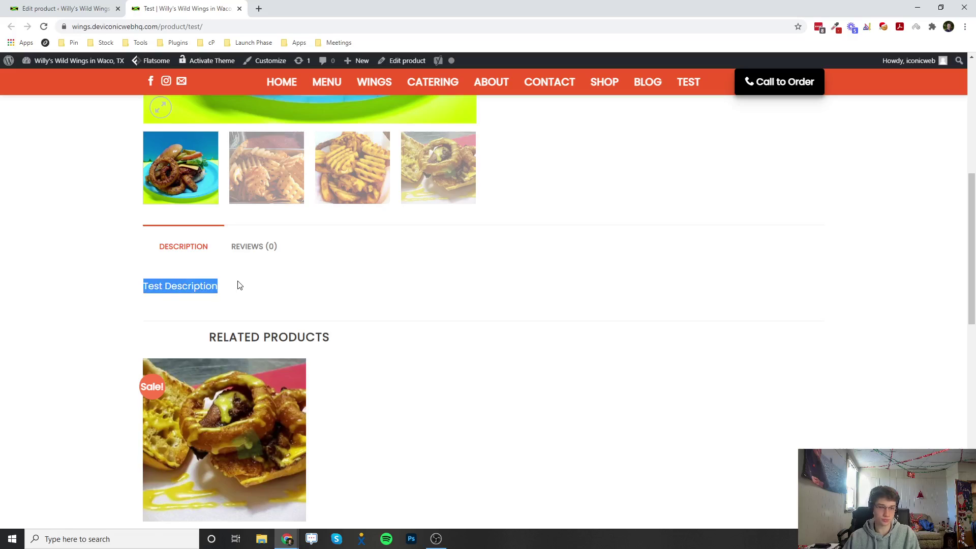
{"action": "scroll", "coordinate": [239, 285], "scroll_direction": "down", "scroll_amount": 1}
{"action": "scroll", "coordinate": [239, 284], "scroll_direction": "up", "scroll_amount": 5}
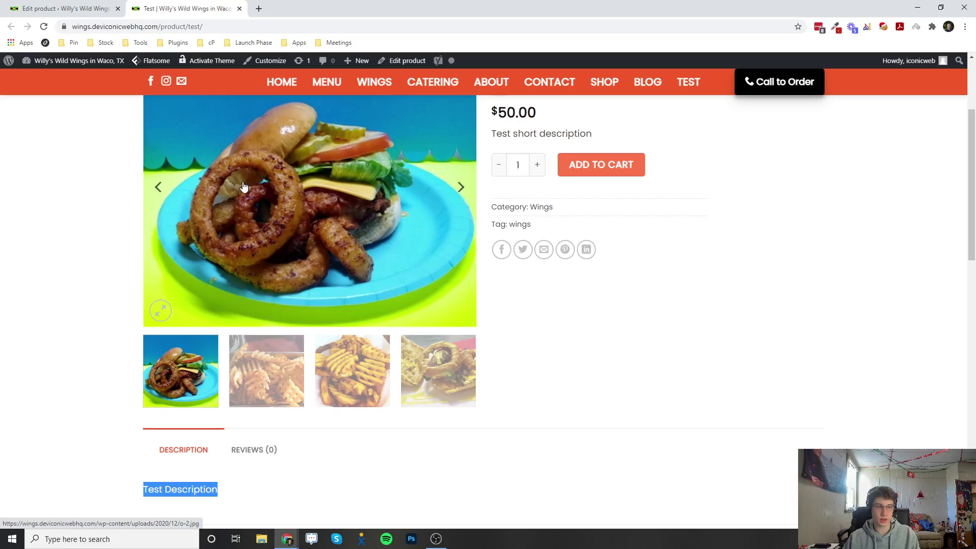
{"action": "scroll", "coordinate": [331, 195], "scroll_direction": "up", "scroll_amount": 3}
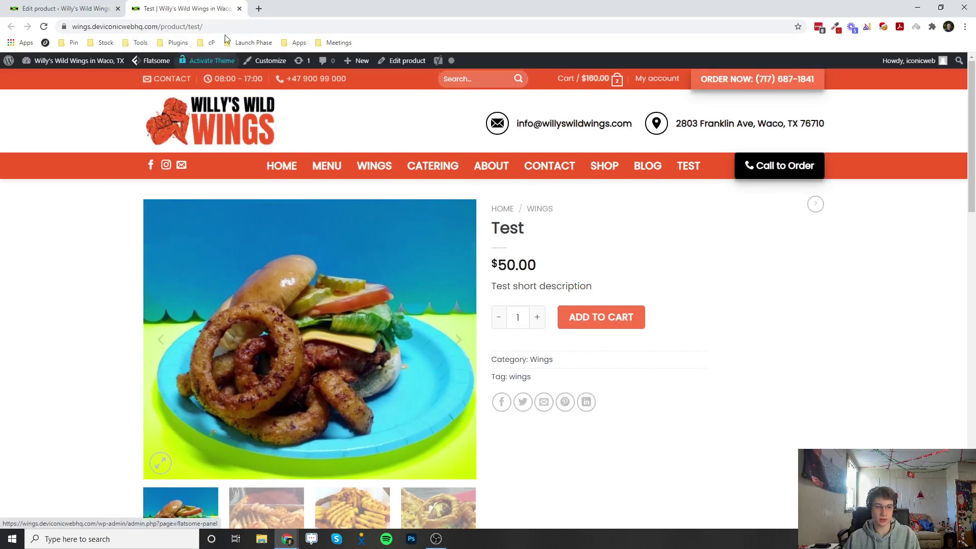
Close the storefront tab and leave the edit page for All Products
{"action": "left_click", "coordinate": [238, 9]}
{"action": "left_click", "coordinate": [59, 283]}
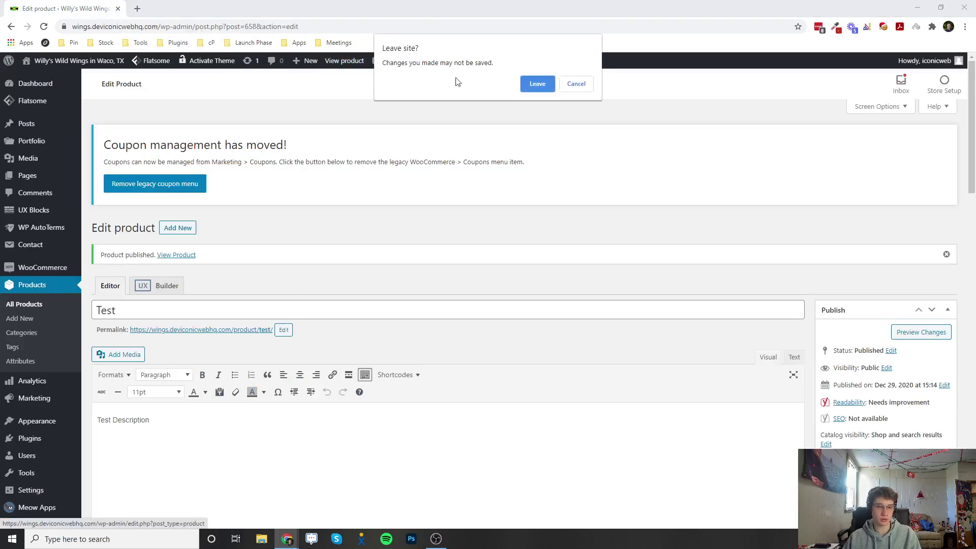
{"action": "left_click", "coordinate": [532, 83]}
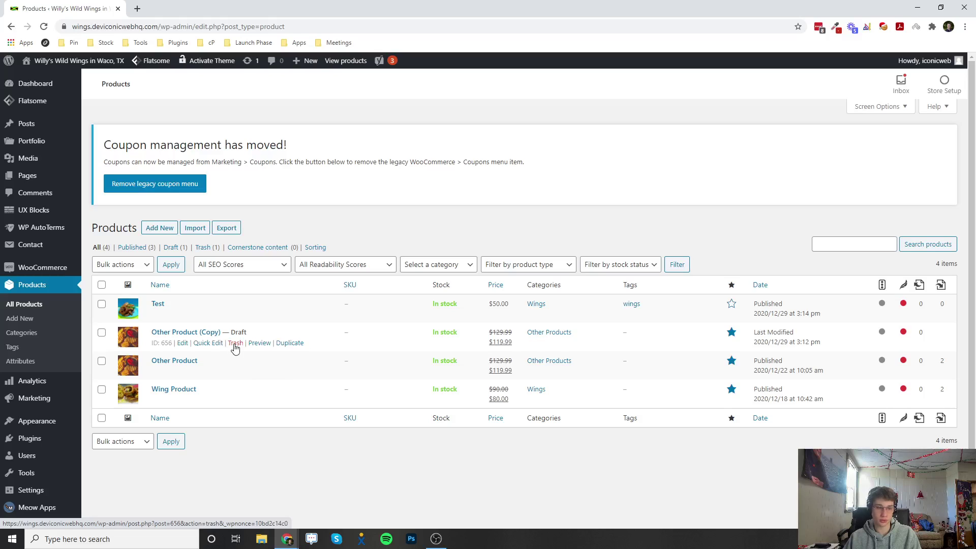
Trash the Other Product (Copy) draft and the Test product
{"action": "left_click", "coordinate": [236, 343]}
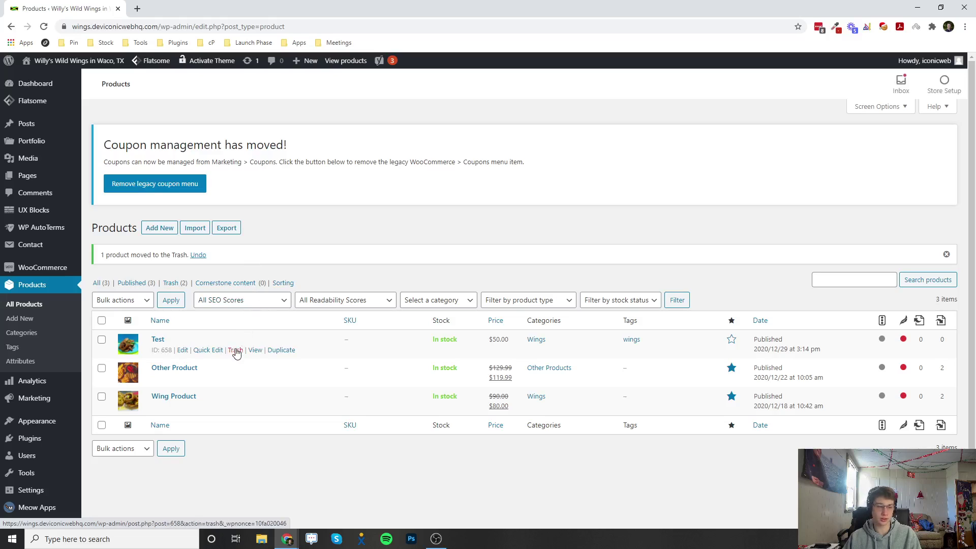
{"action": "left_click", "coordinate": [235, 350]}
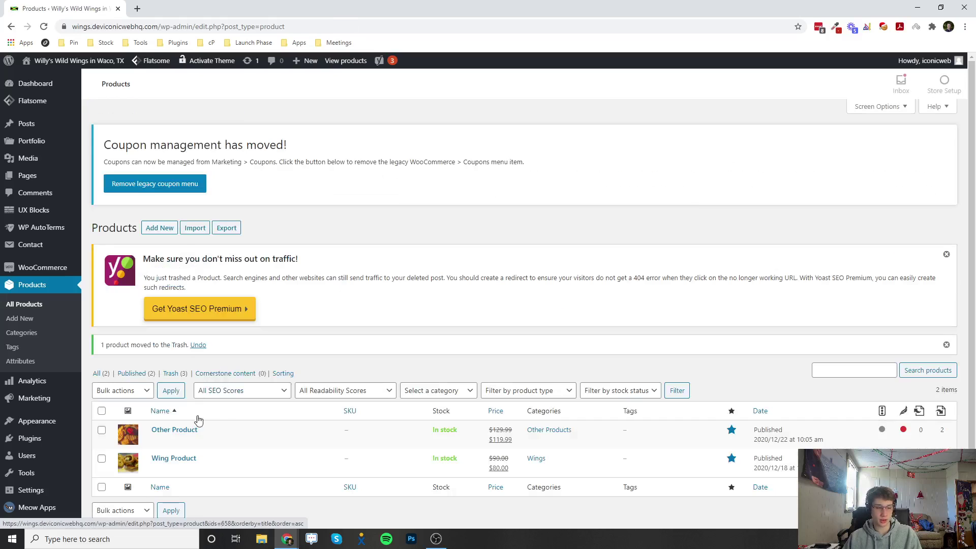
{"action": "scroll", "coordinate": [380, 361], "scroll_direction": "down", "scroll_amount": 1}
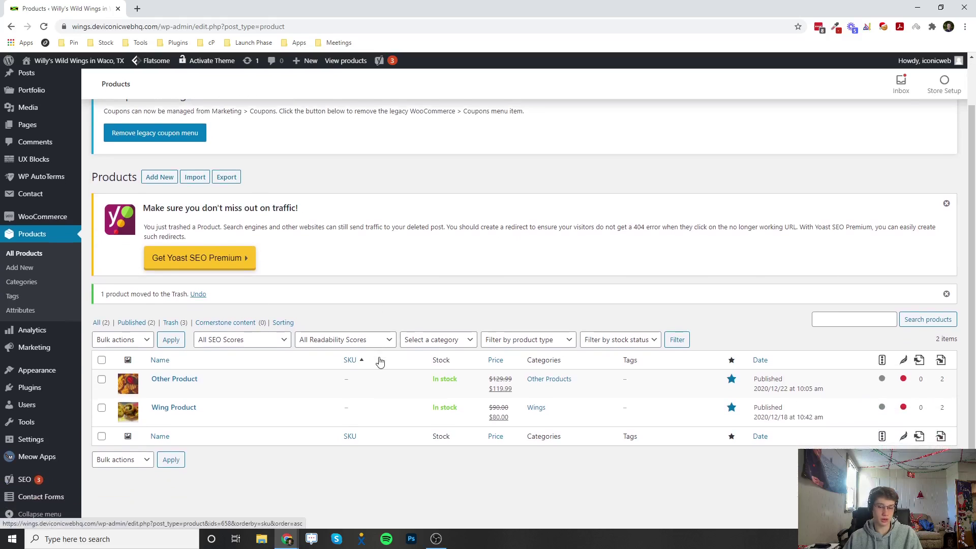